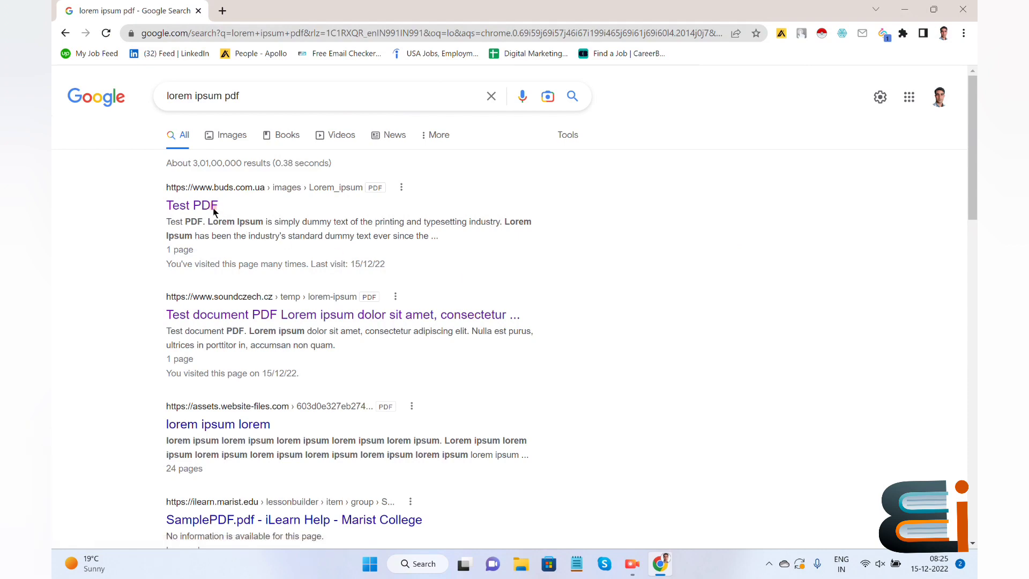
- Open the Test PDF search result and capture a rectangular screen snip of its page
click(209, 207)
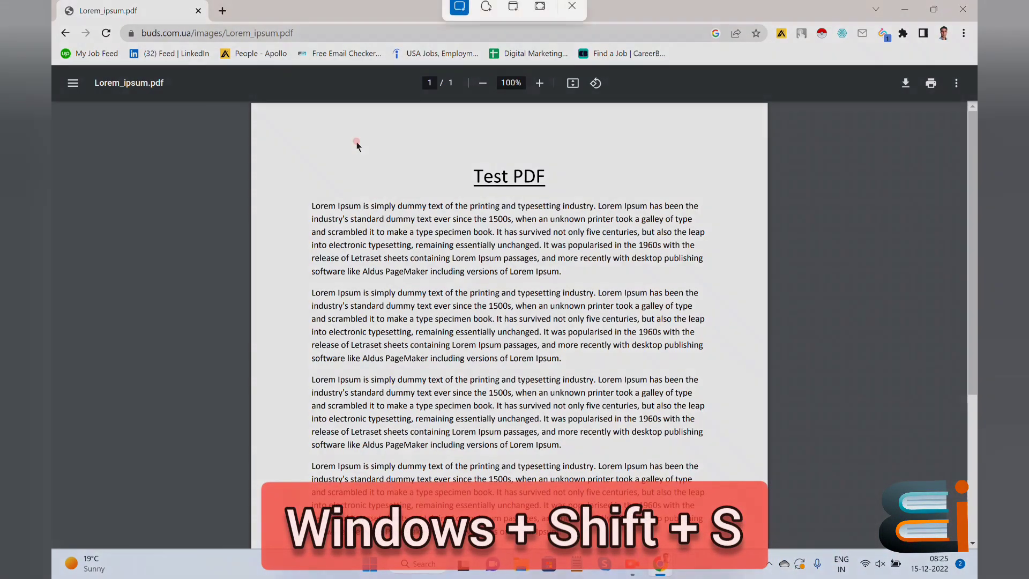
key(super+shift+s)
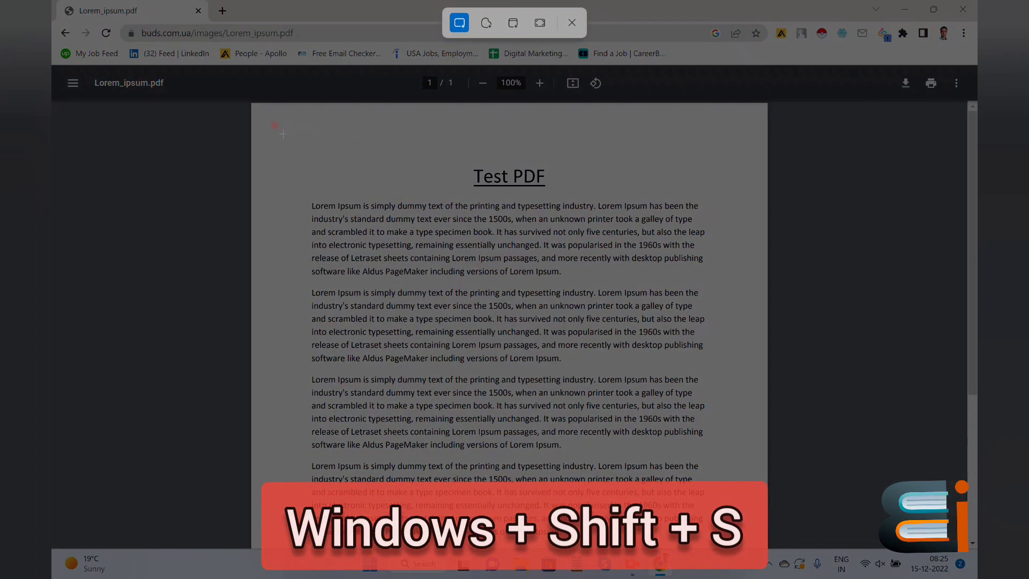
drag(283, 134, 763, 545)
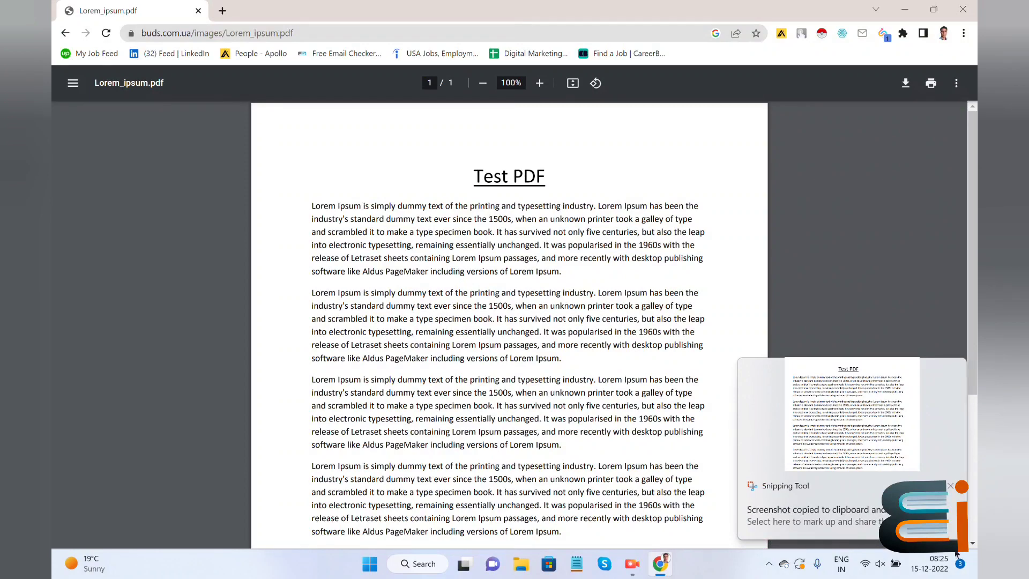
- Open the captured snip in Snipping Tool, save it as a PNG in the Downloads folder and close the tool
click(803, 491)
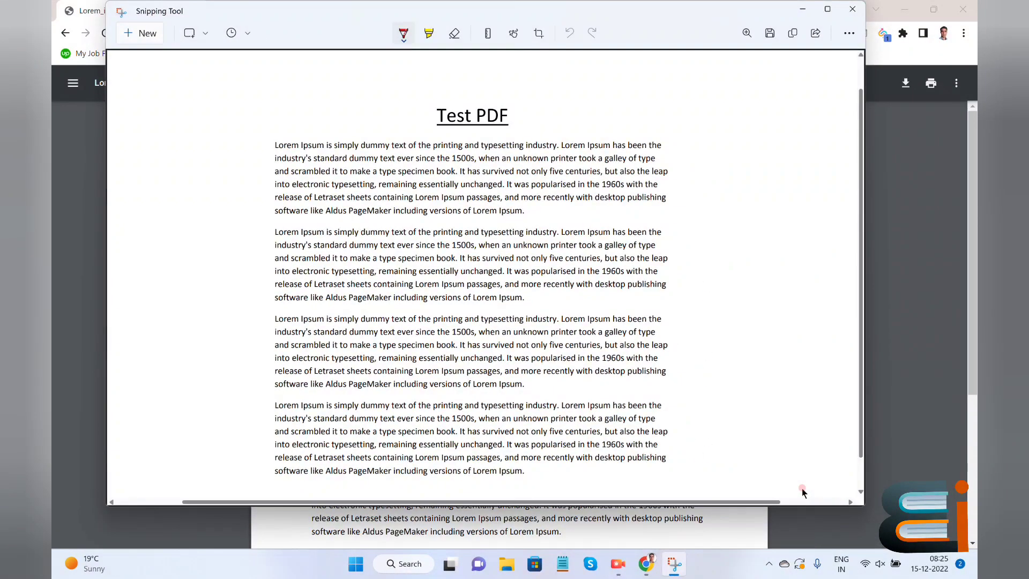
click(770, 33)
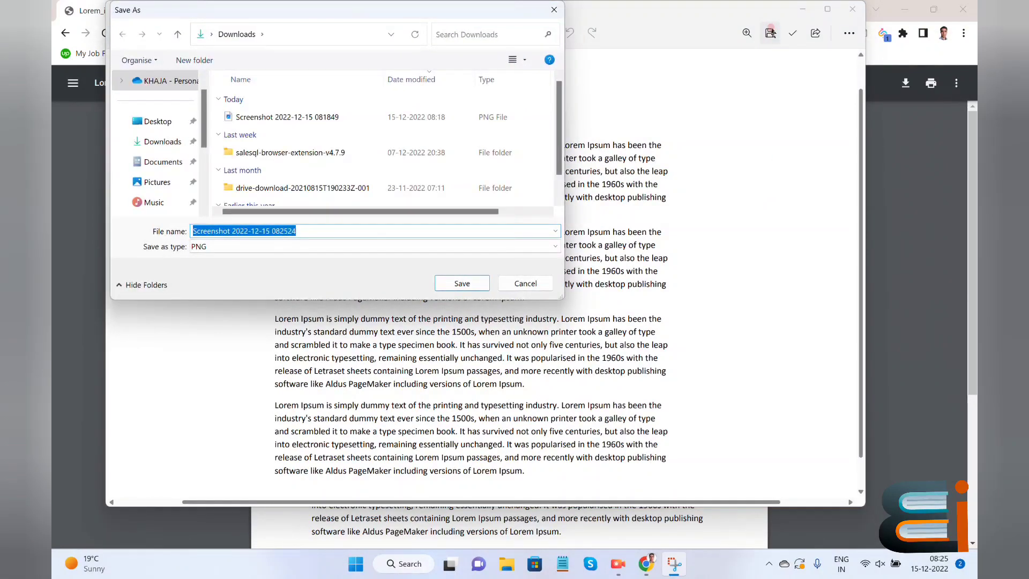
click(440, 297)
click(458, 283)
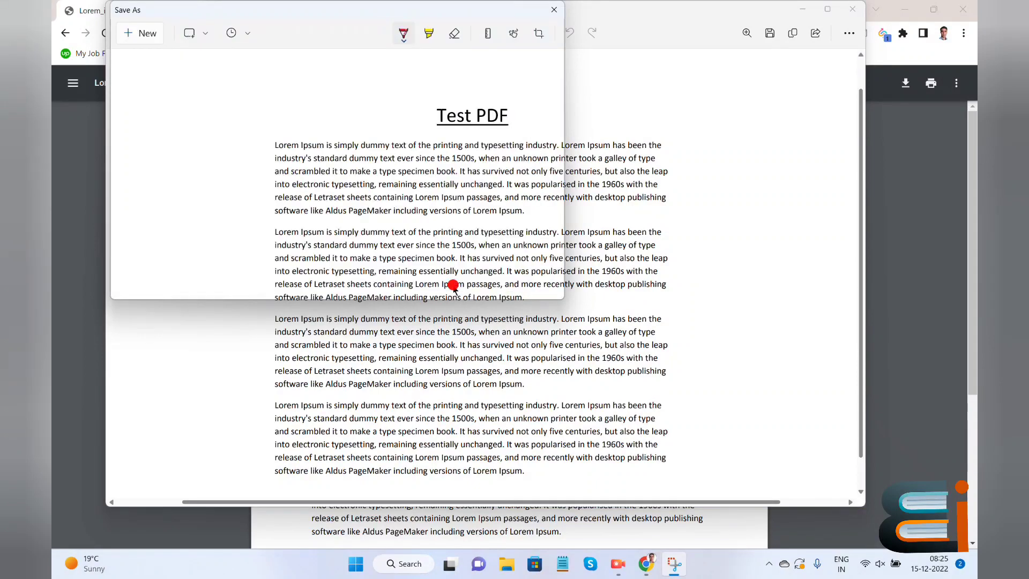
click(854, 14)
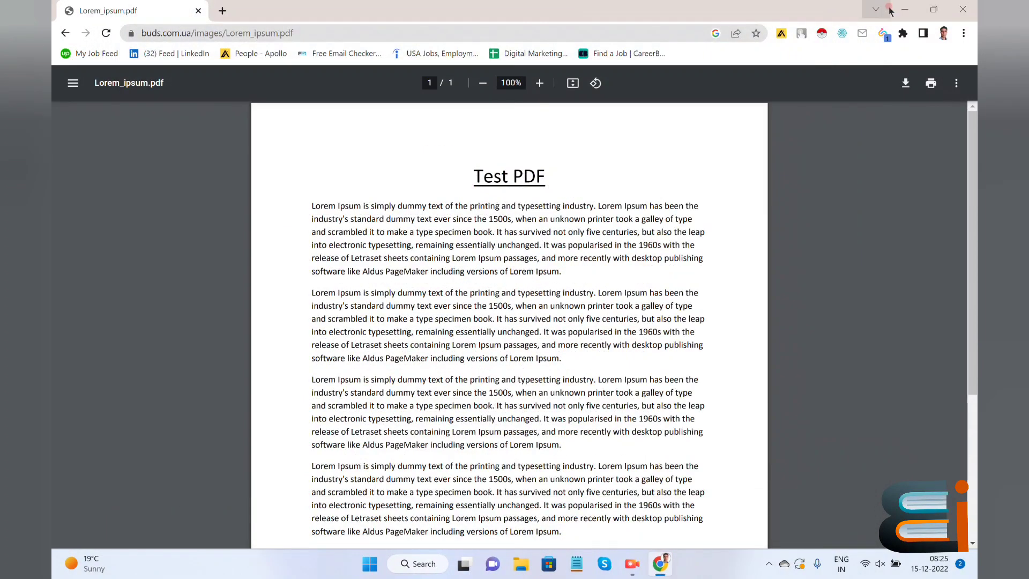
- Bring up the list of Google apps in a new browser tab
click(222, 10)
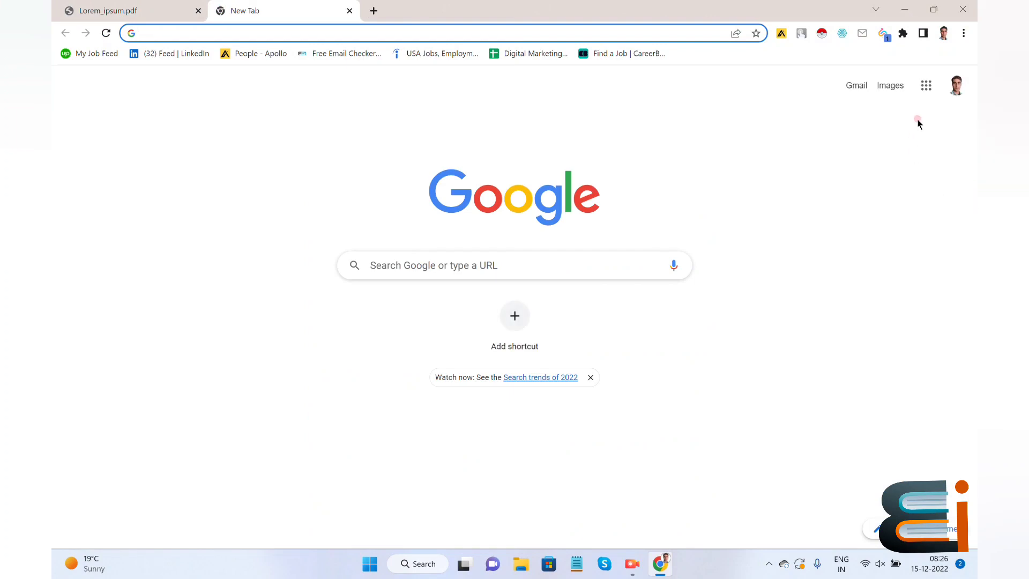
click(926, 85)
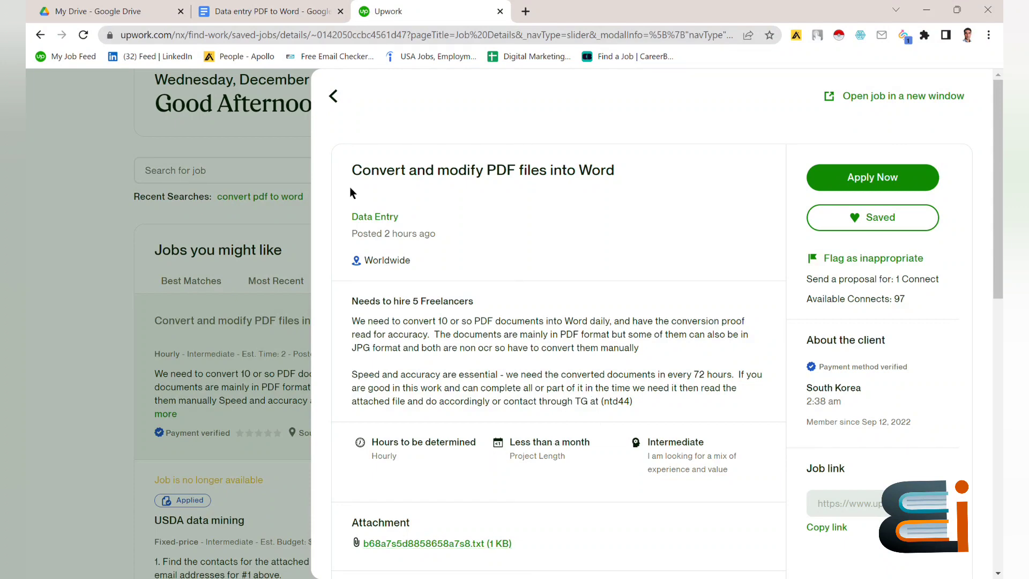
- Check the Data entry PDF to Word notes and upload Screenshot 2022-12-14 154348.png to Google Drive, replacing the existing file
click(236, 11)
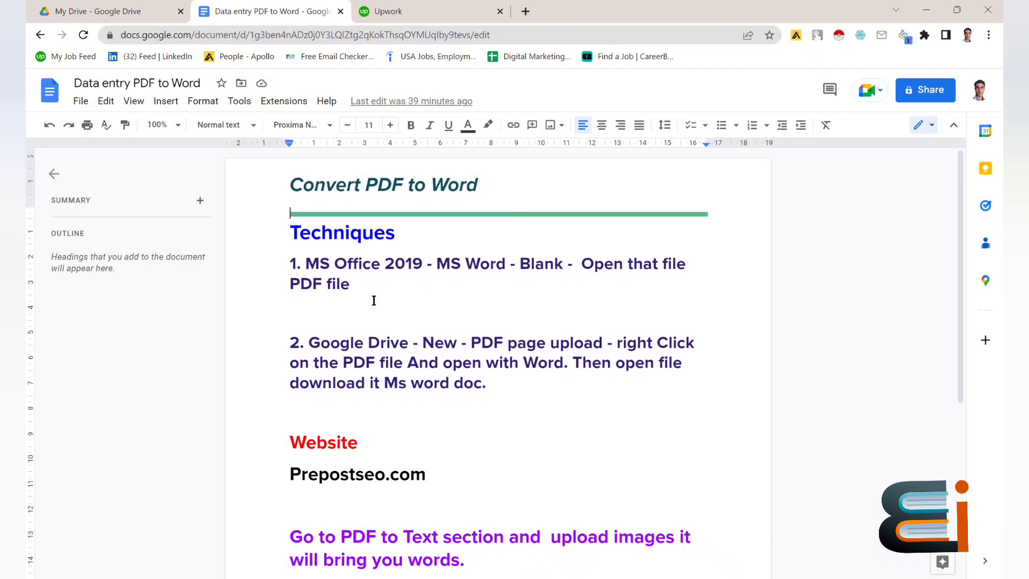
click(69, 12)
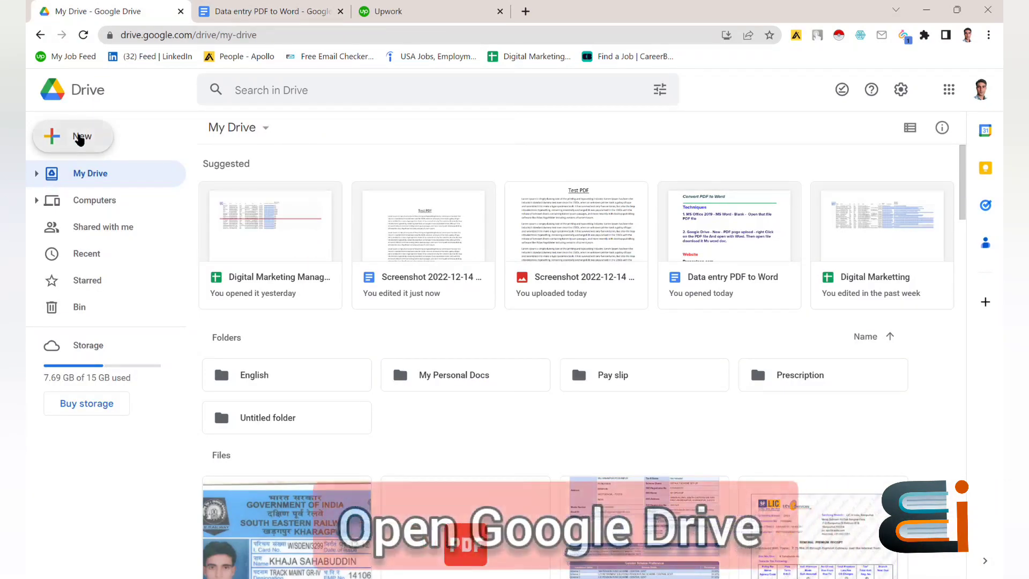
click(81, 137)
click(111, 173)
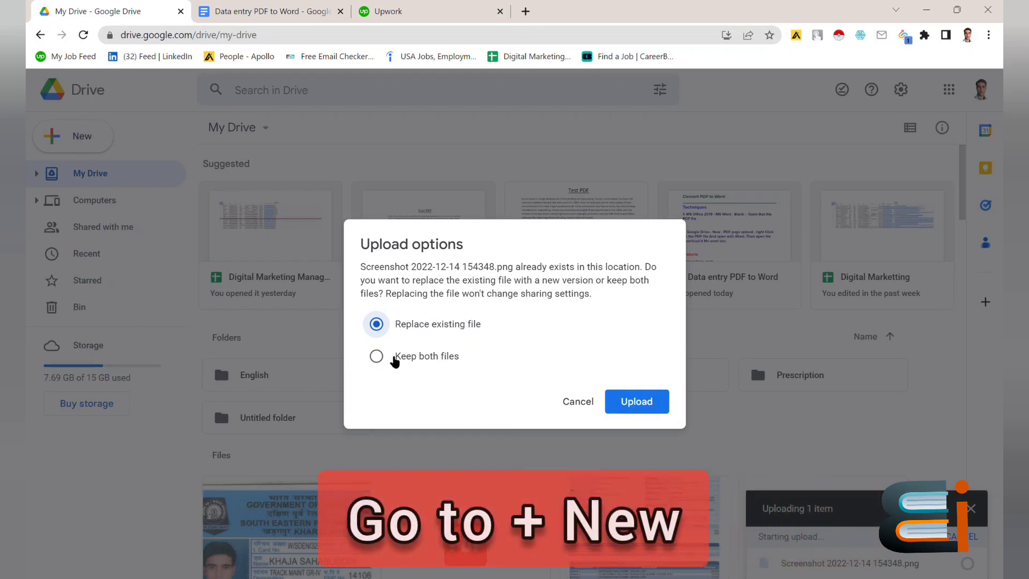
click(646, 401)
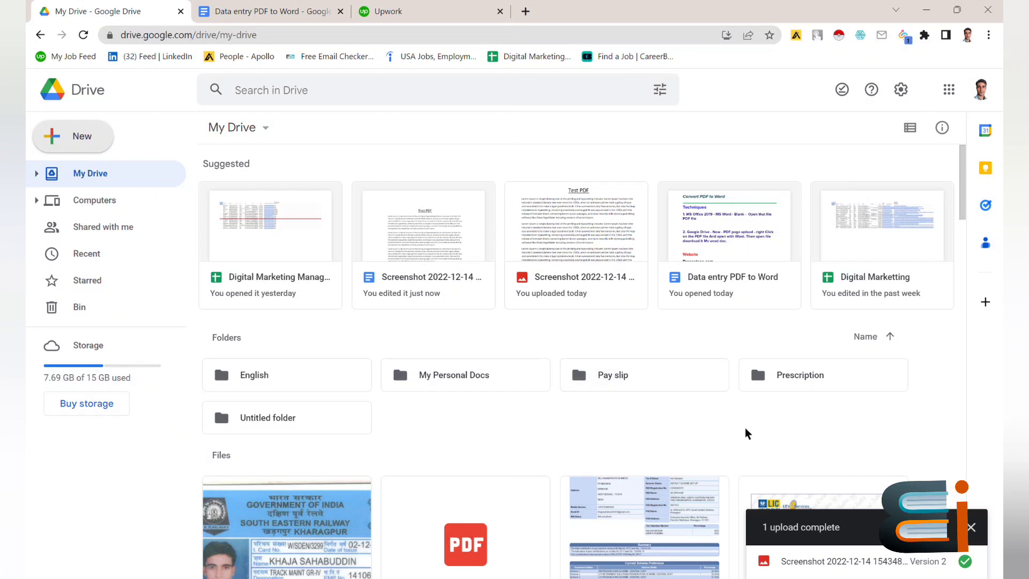
- Preview the uploaded screenshot, close the preview and reload My Drive
click(829, 561)
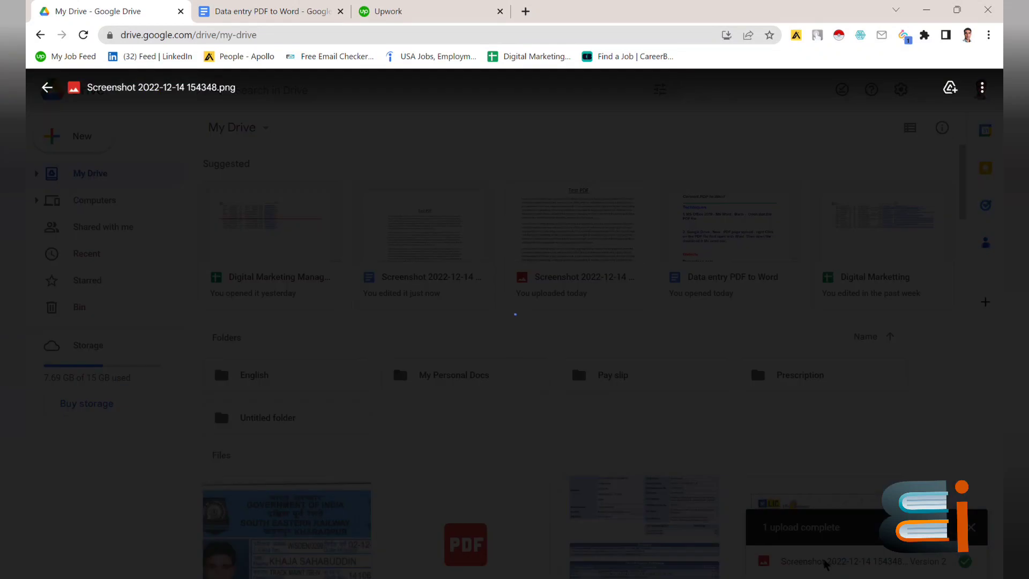
click(371, 182)
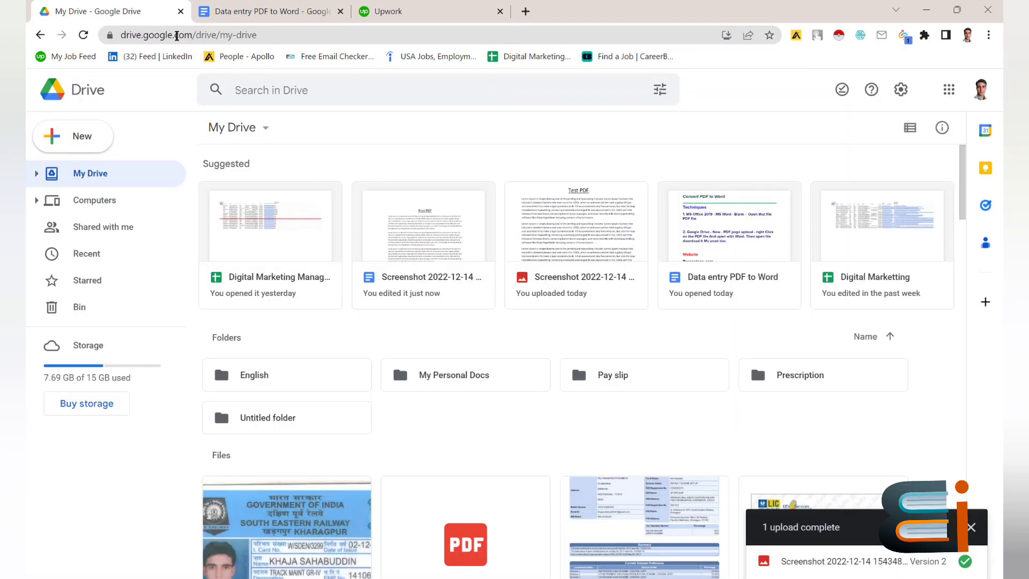
click(84, 37)
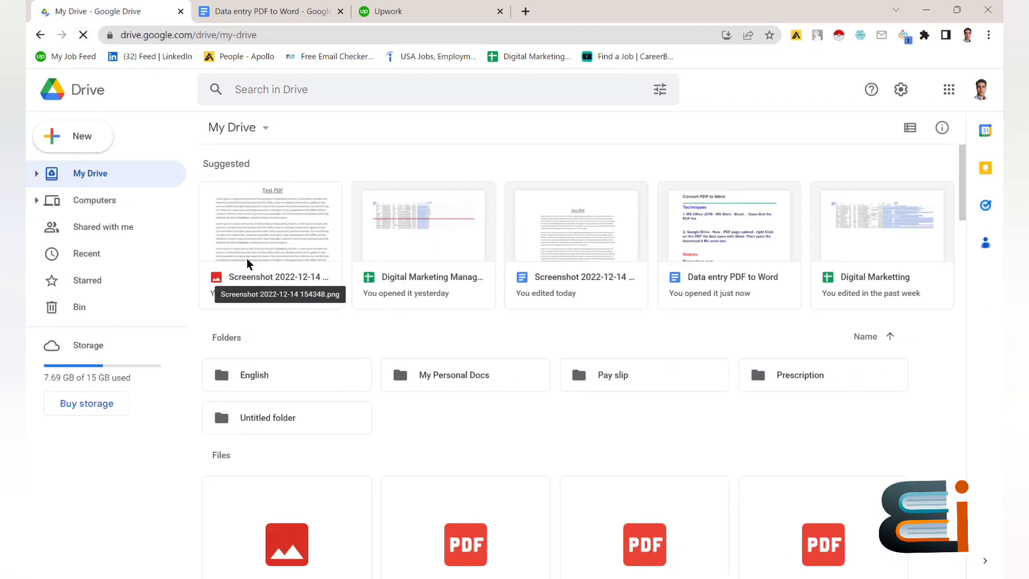
- Open the uploaded Test PDF screenshot image with Google Docs to extract its text
right_click(274, 230)
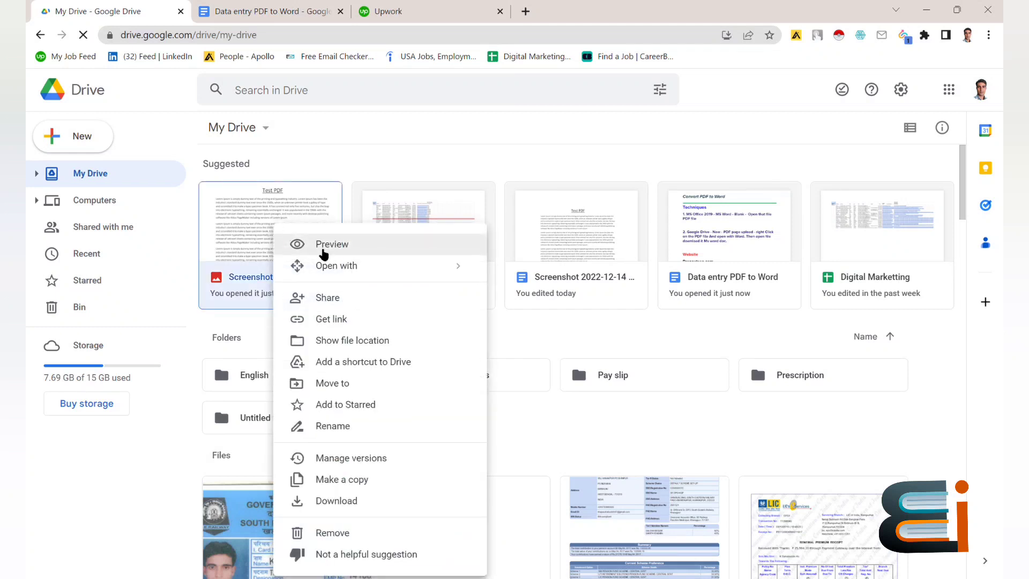
mouse_move(342, 271)
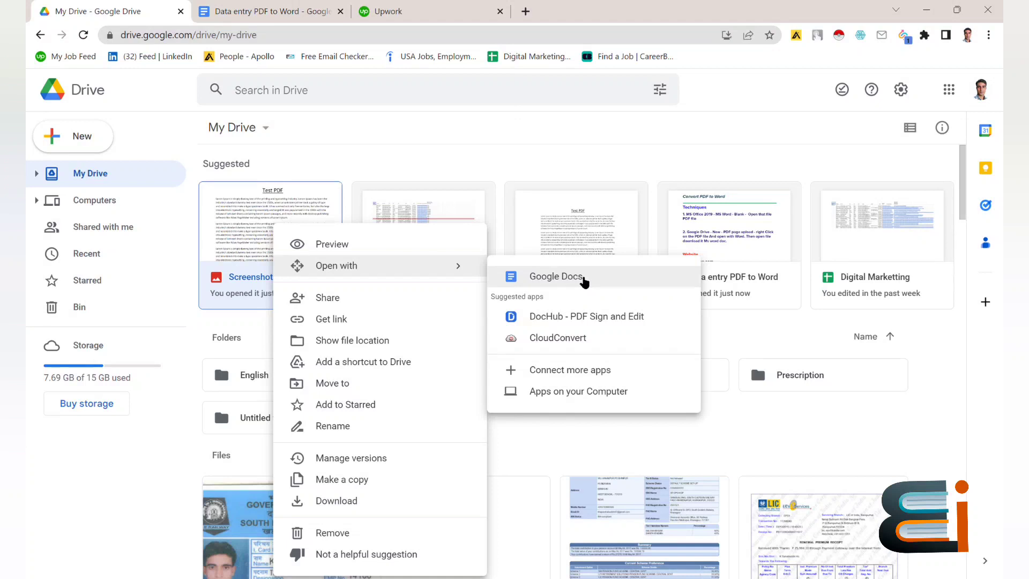
click(583, 280)
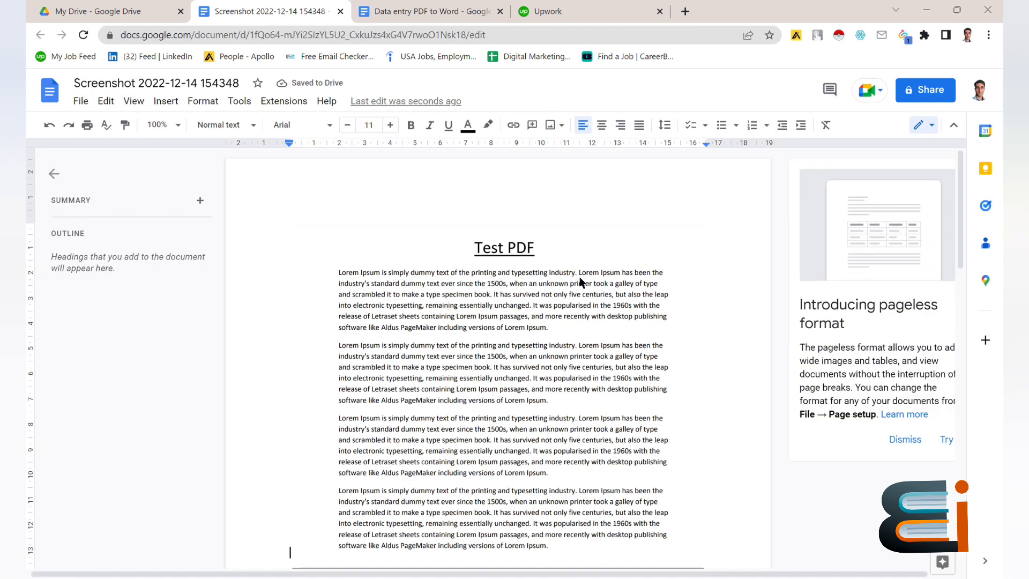
- Try editing the first extracted paragraph by inserting spaces before the last letter of "dummy" and deleting all but one
scroll(581, 281, down, 7)
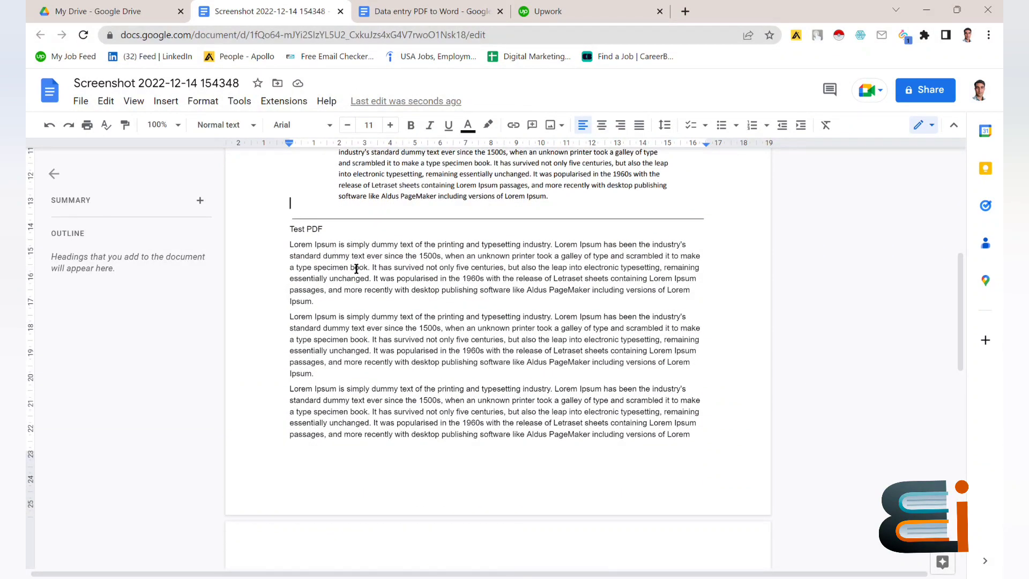
click(346, 256)
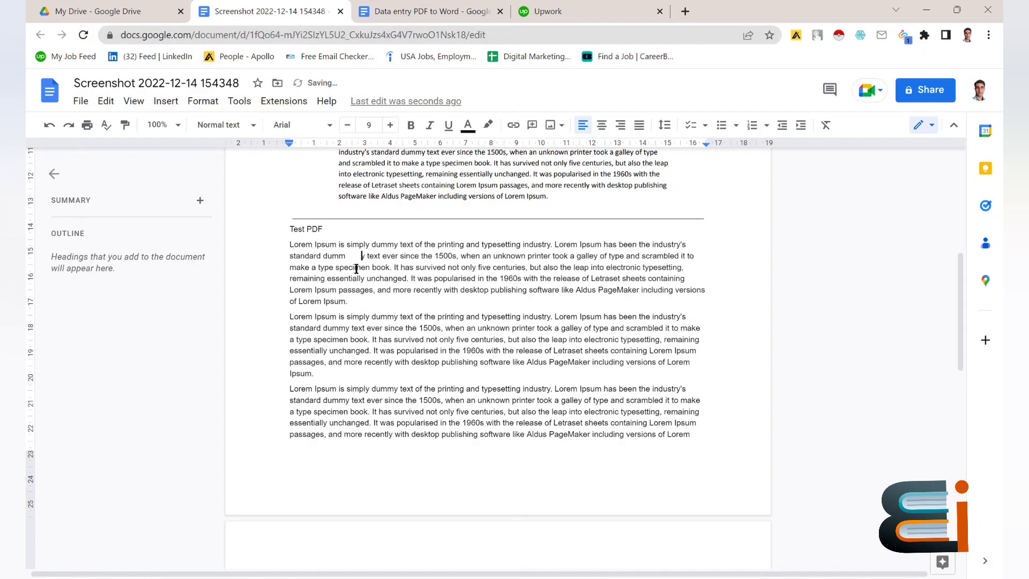
key(BackSpace)
key(BackSpace)
key(BackSpace)
key(BackSpace)
key(BackSpace)
key(BackSpace)
key(BackSpace)
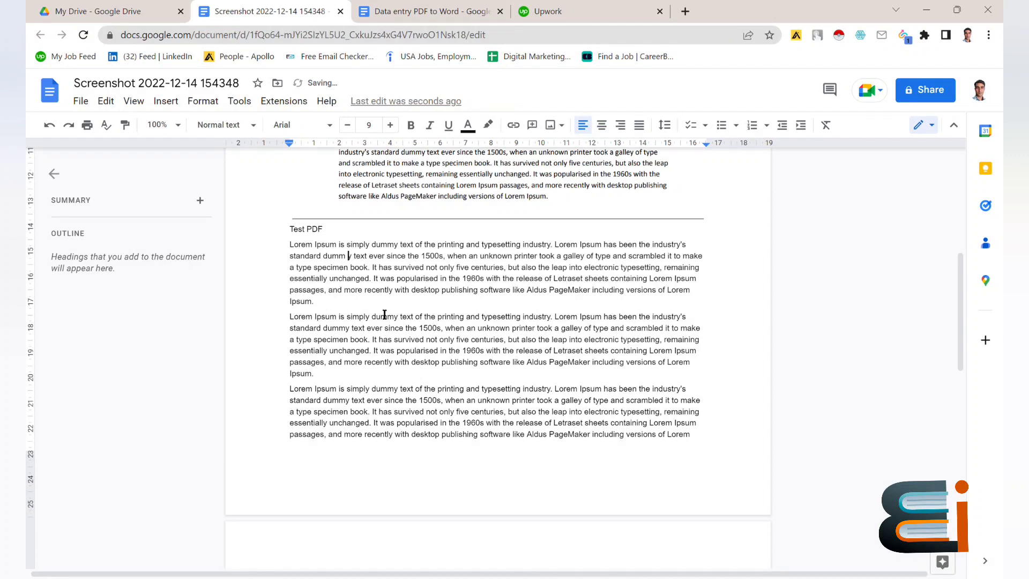
- Insert extra spaces before "of the printing" in the third extracted paragraph and delete all but one of them
key(ctrl+Down)
click(424, 401)
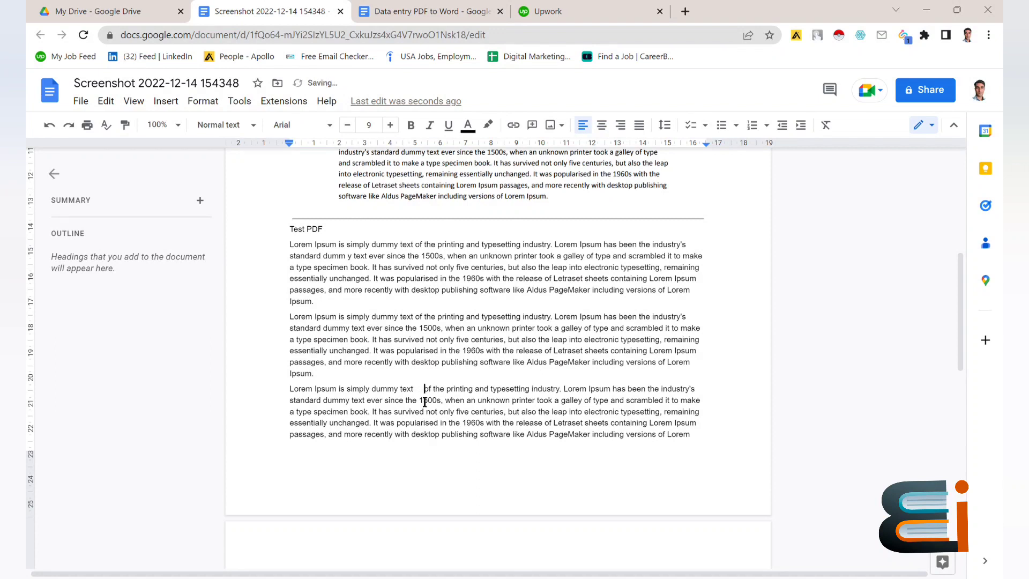
key(BackSpace)
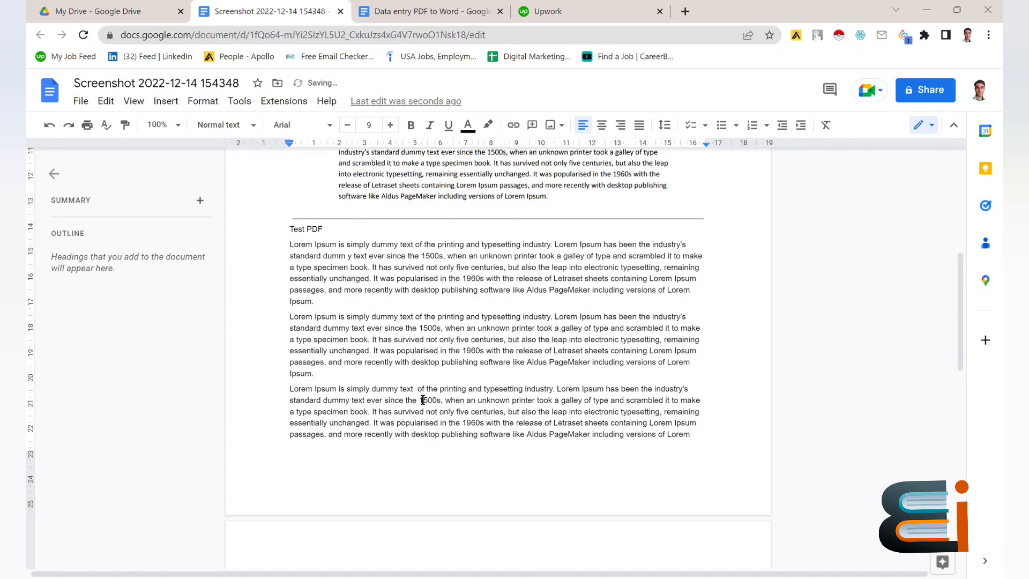
- Download the converted document in Microsoft Word (.docx) format
click(82, 103)
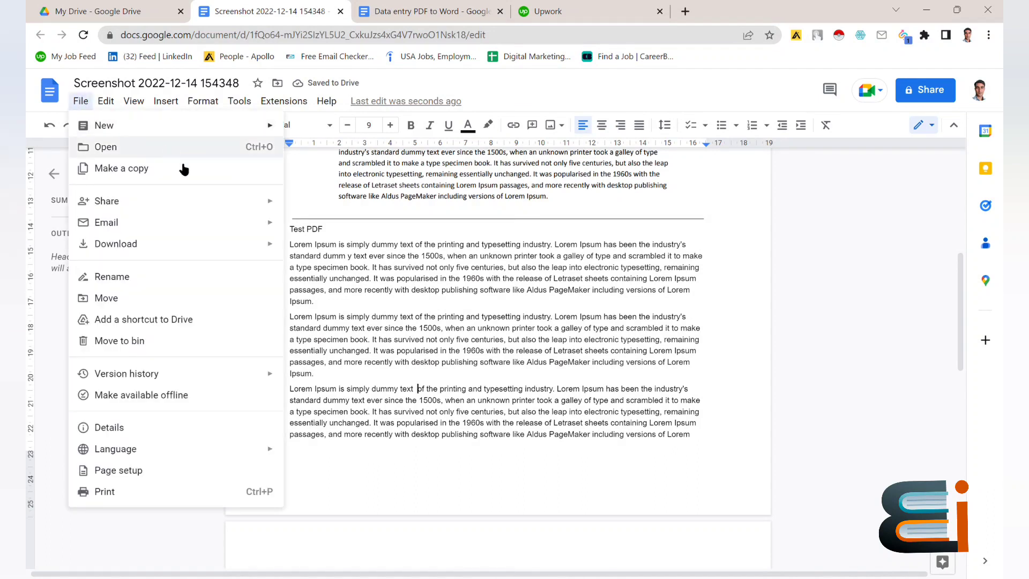
mouse_move(146, 248)
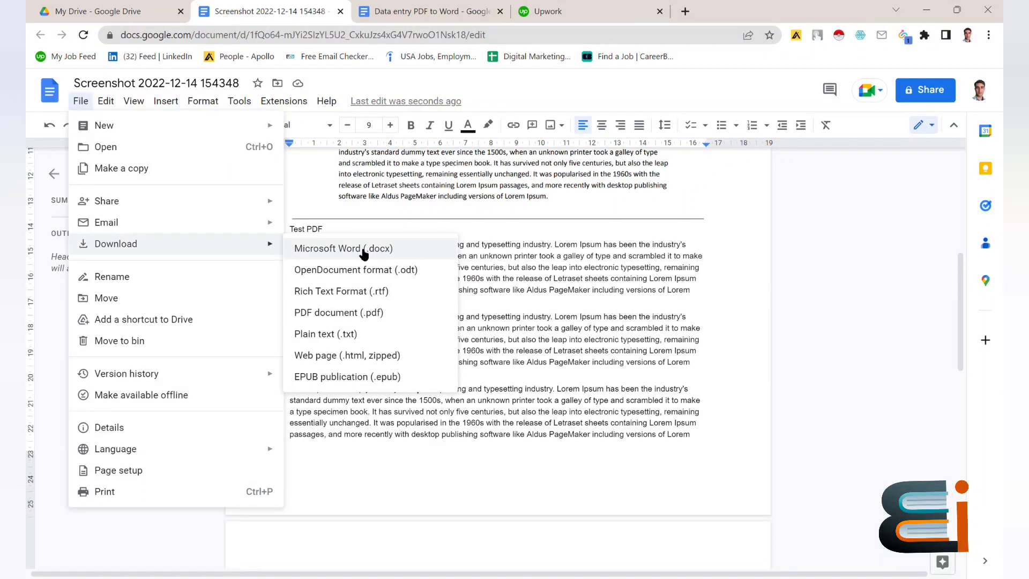
click(384, 250)
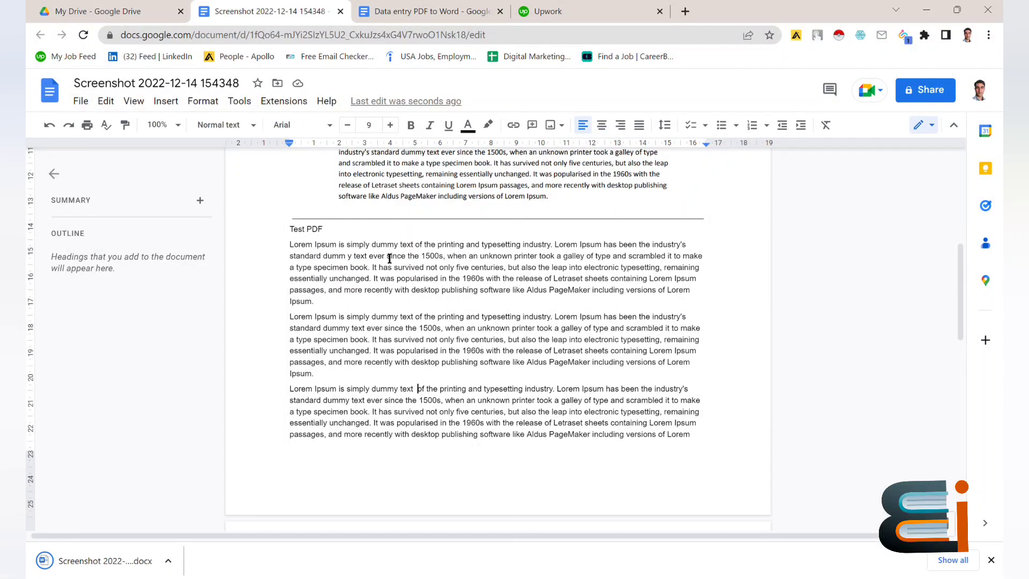
click(169, 568)
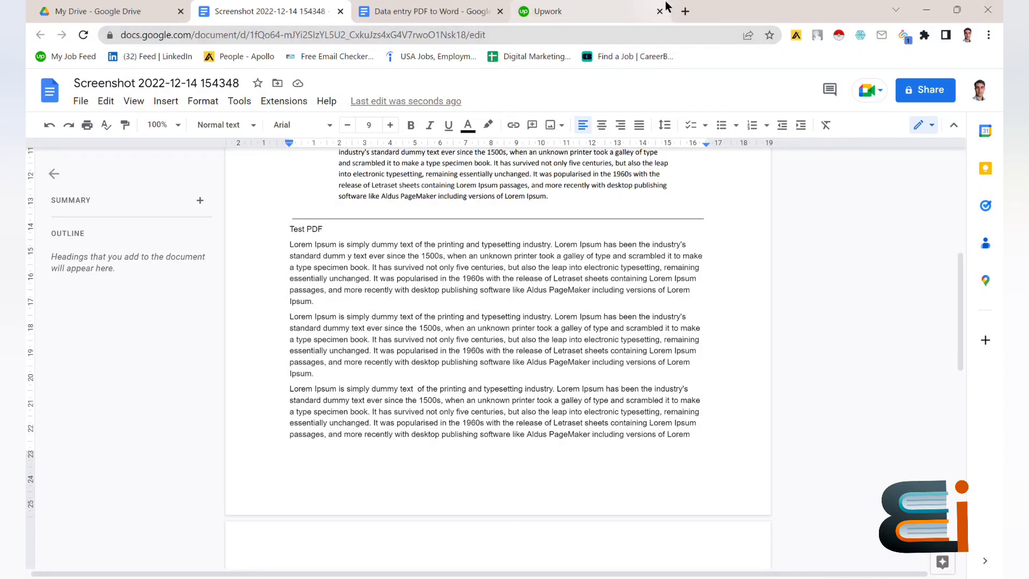
- Enter prepostseo as a web search in a new tab and check the website name in the Data entry PDF to Word notes
click(685, 12)
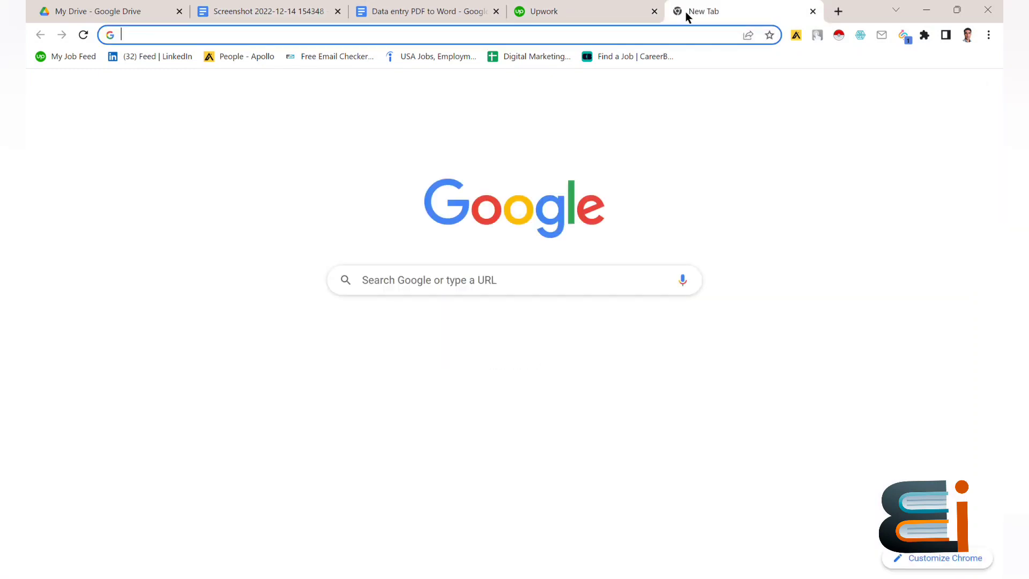
text(prepostseo)
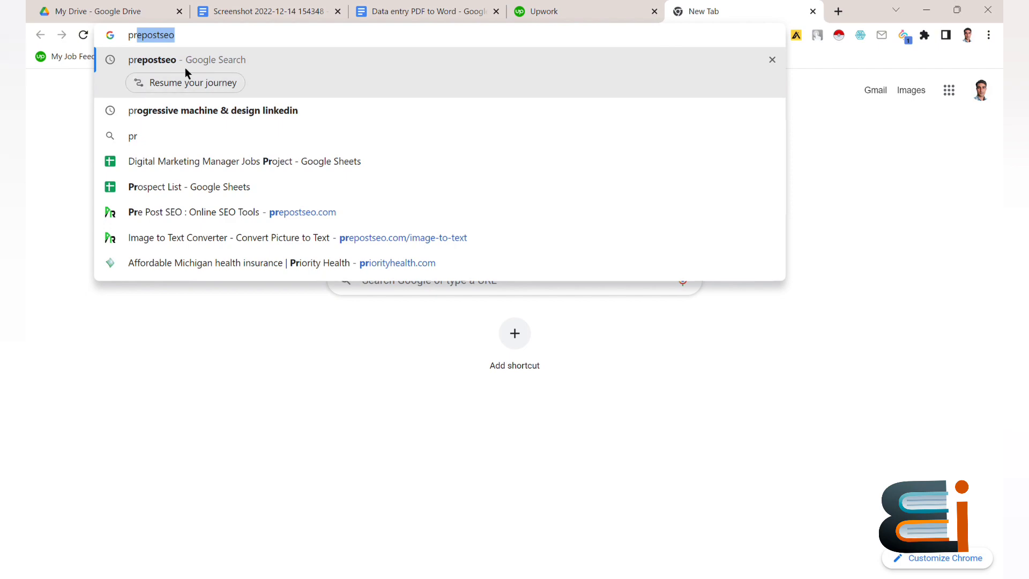
click(381, 10)
scroll(384, 461, down, 3)
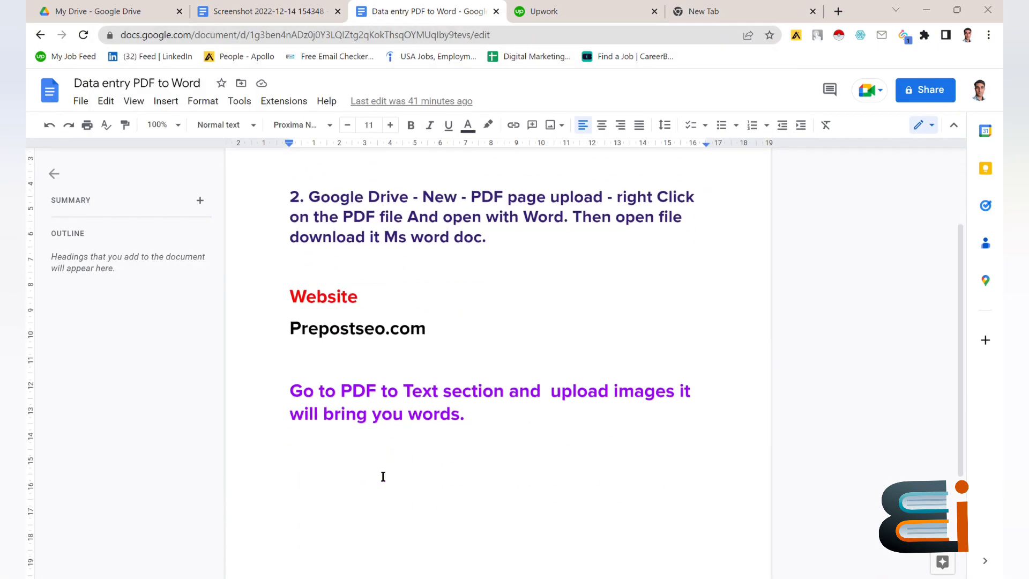
scroll(383, 476, down, 1)
double_click(338, 268)
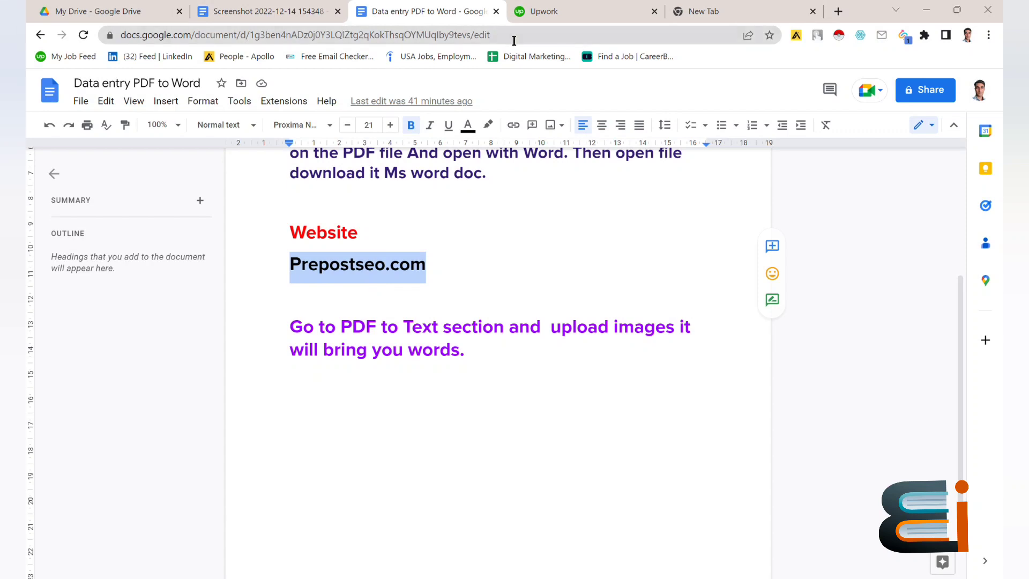
- Run the web search for prepostseo and open the Pre Post SEO : Online SEO Tools result
click(710, 11)
click(316, 43)
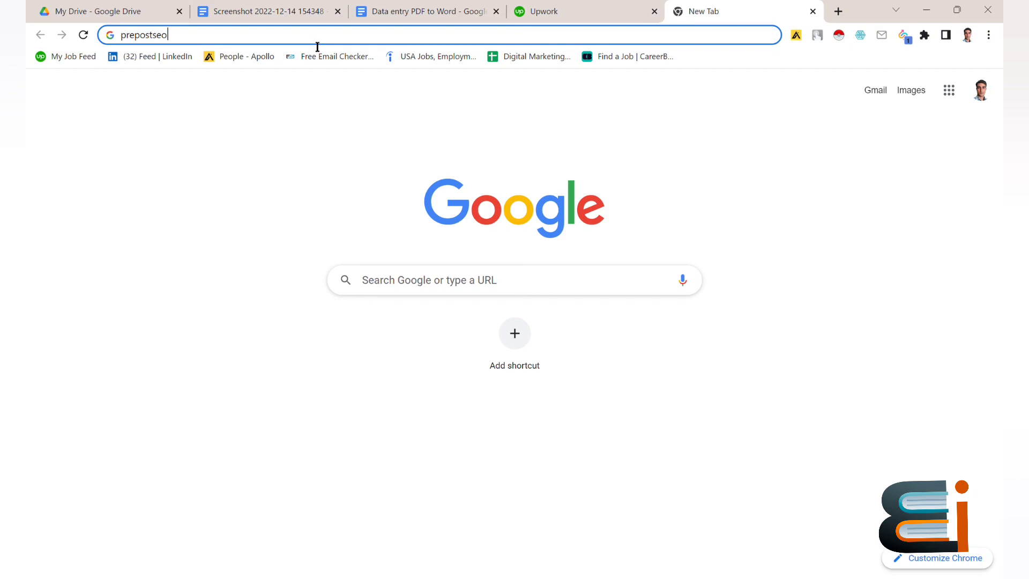
key(Return)
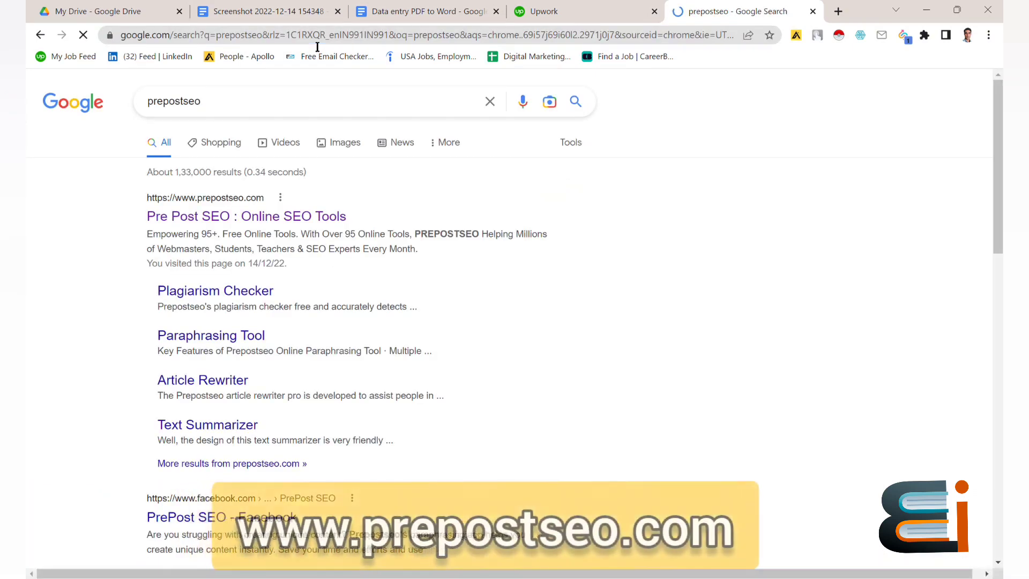
click(206, 217)
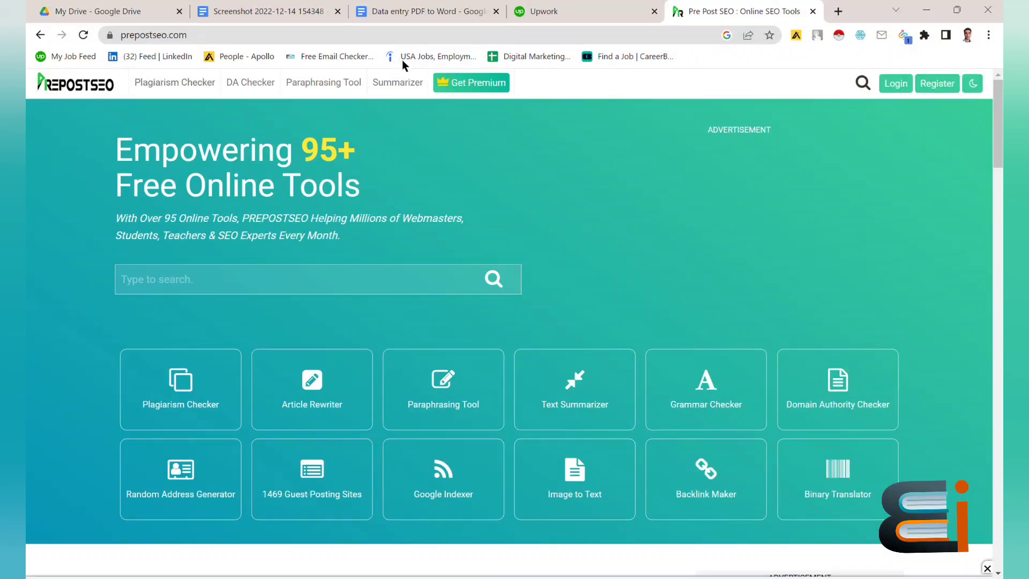
- Open the Image to Text converter and upload the Test PDF page screenshot from the computer
scroll(605, 381, down, 5)
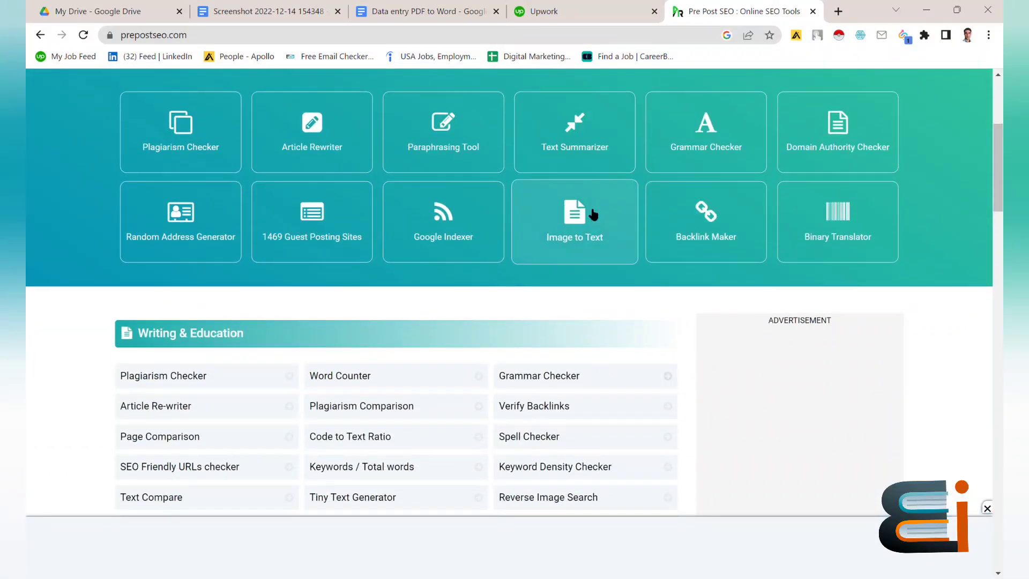
click(583, 226)
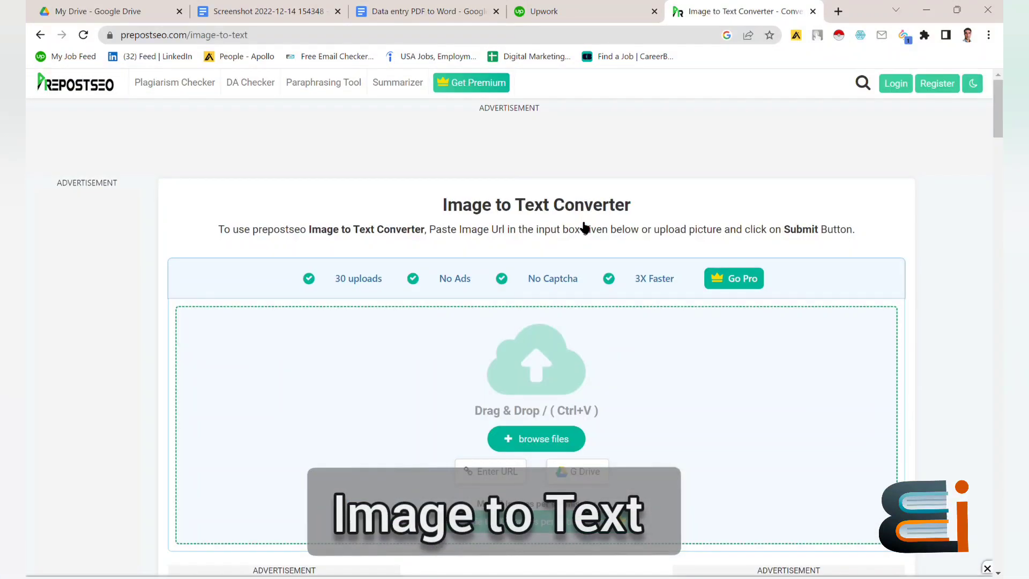
click(534, 443)
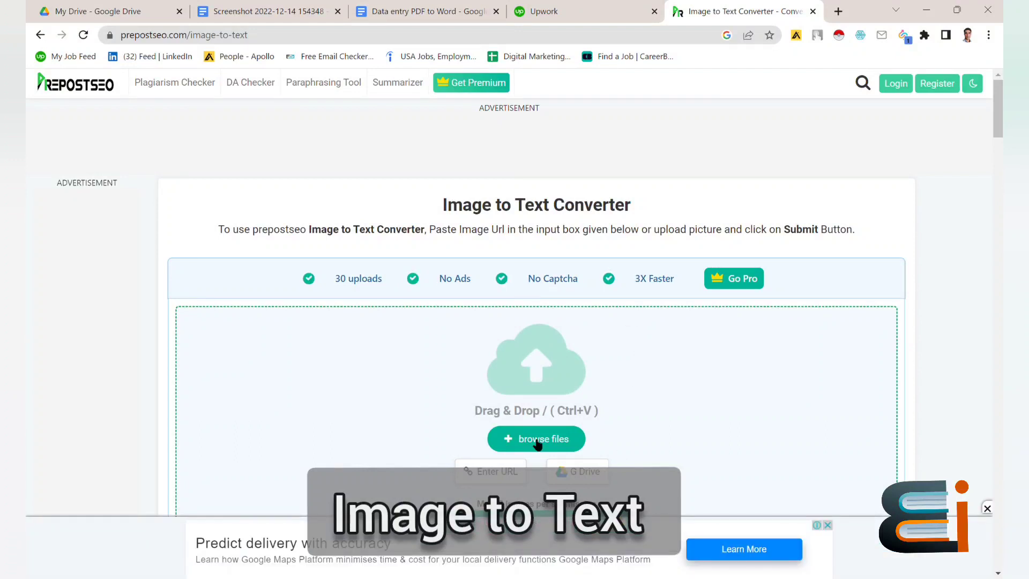
double_click(221, 133)
scroll(645, 426, down, 3)
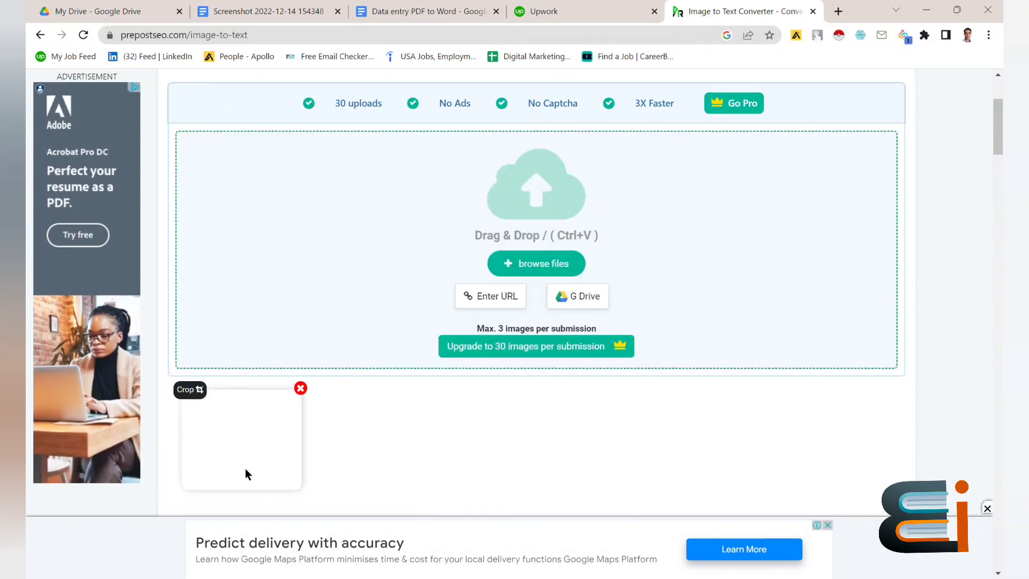
- Complete the "I'm not a robot" check and submit the uploaded image for text extraction
scroll(245, 468, down, 2)
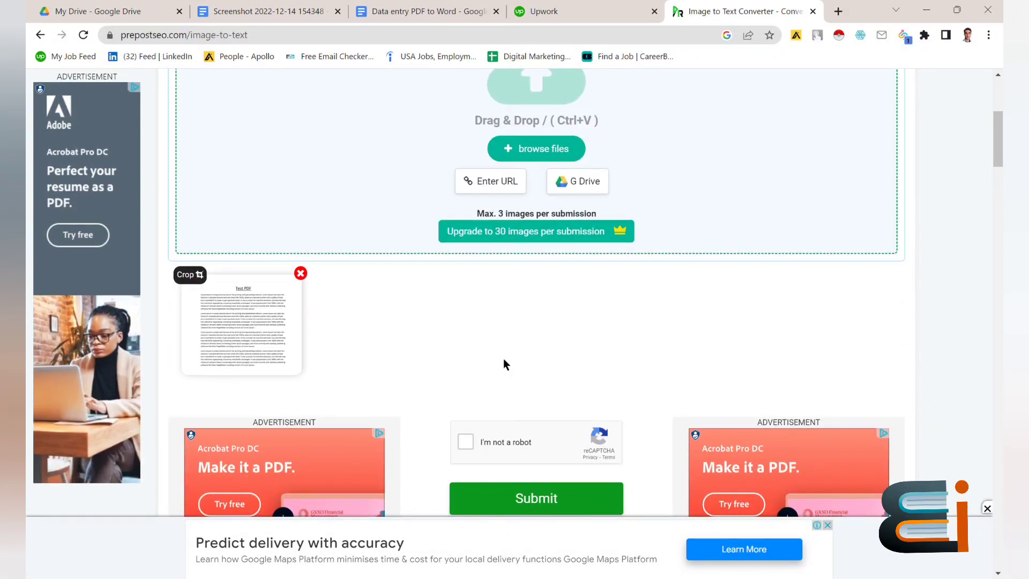
scroll(503, 357, down, 2)
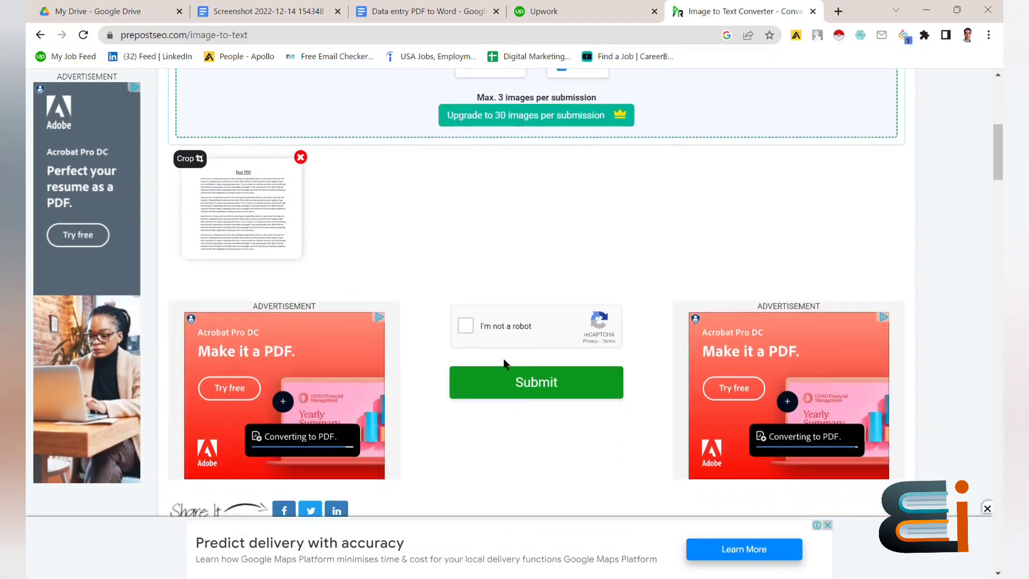
click(465, 325)
click(536, 391)
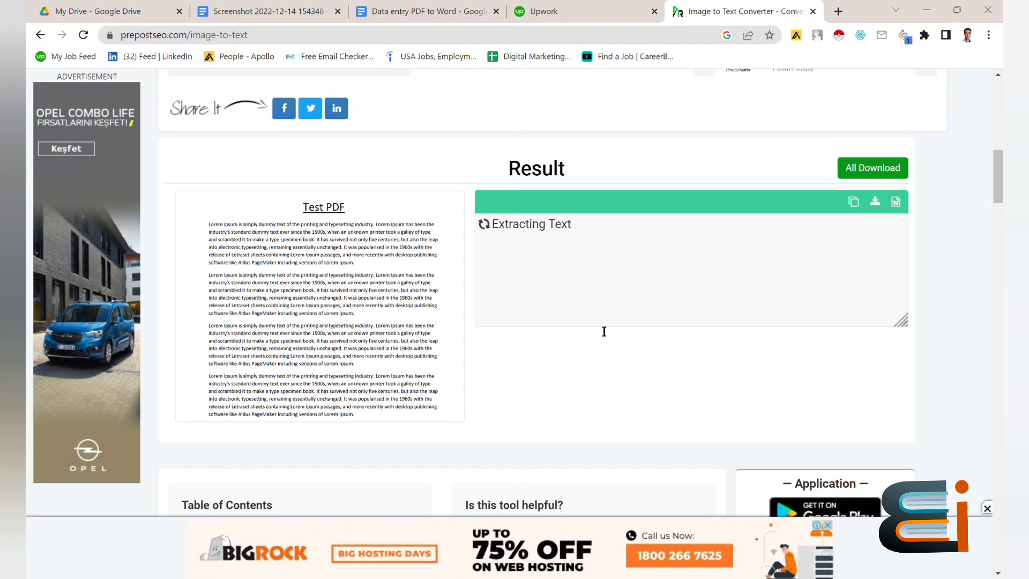
- Examine the text extracted from the Test PDF image, from its title through the Lorem Ipsum paragraphs
double_click(556, 185)
click(651, 181)
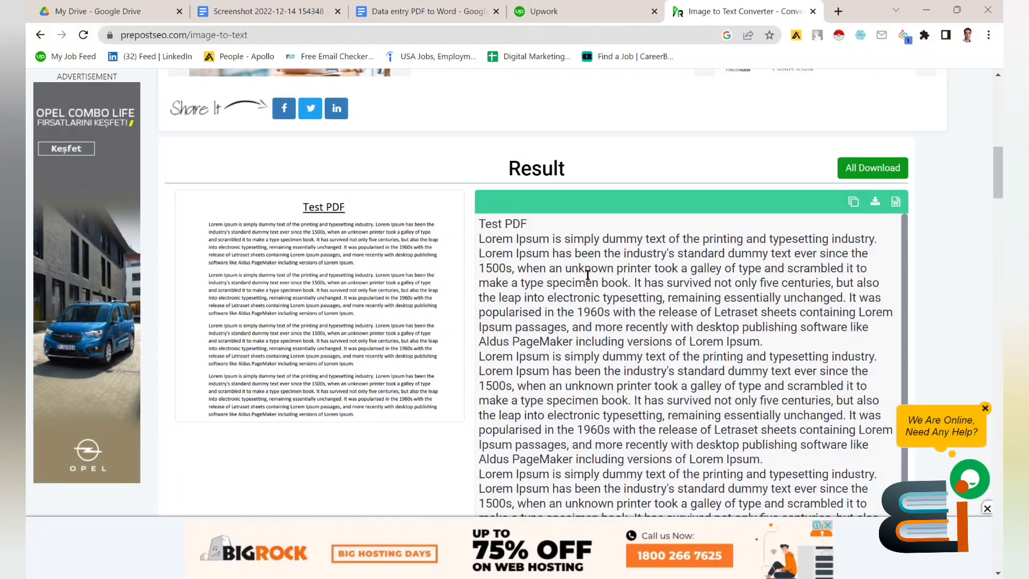
scroll(642, 386, down, 2)
scroll(642, 385, up, 2)
click(556, 228)
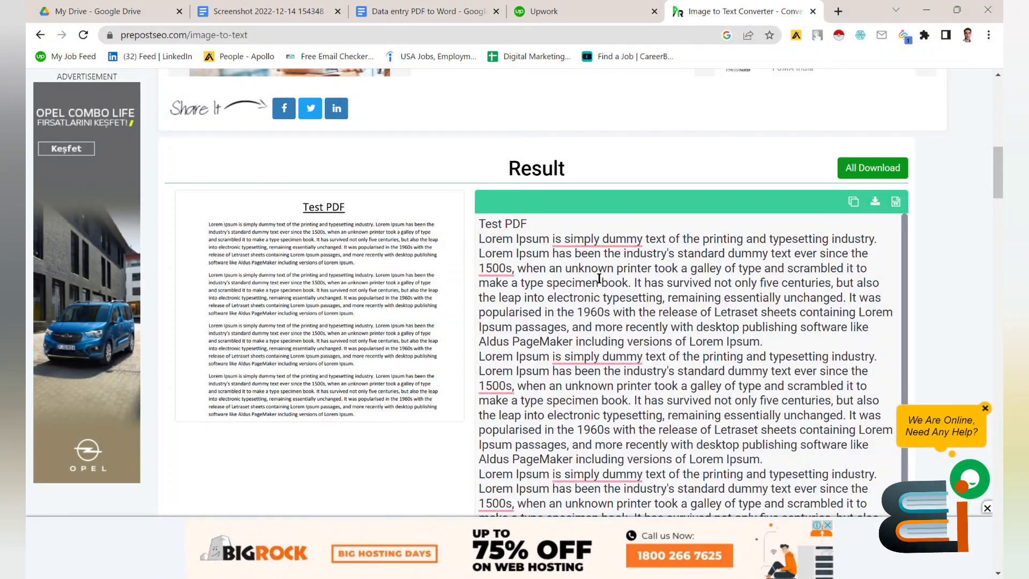
double_click(560, 240)
- Insert extra spaces before "typesetting" in the first line of the extracted paragraph text and delete them again
click(738, 241)
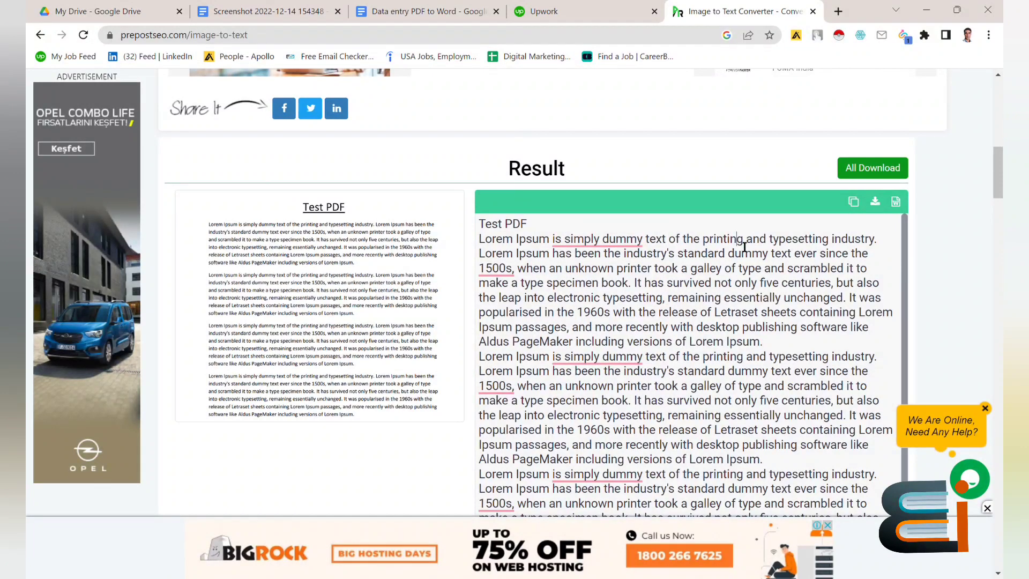
click(772, 249)
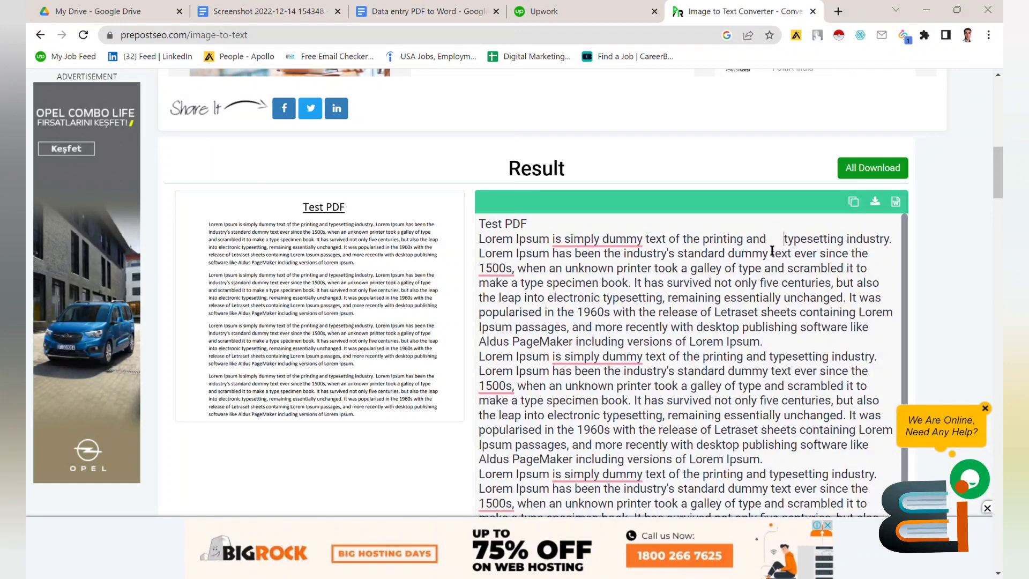
key(BackSpace)
key(BackSpace)
key(BackSpace)
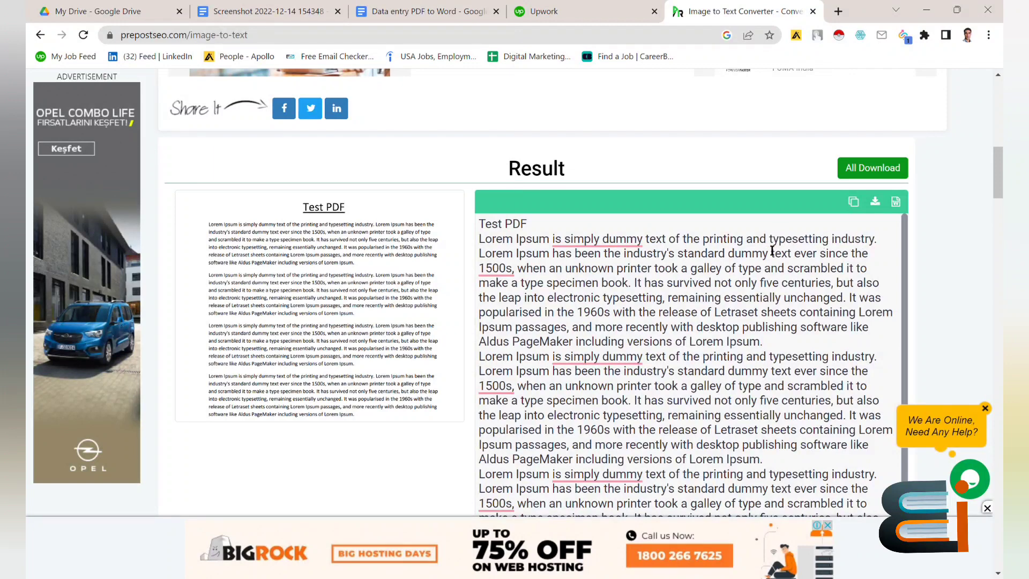